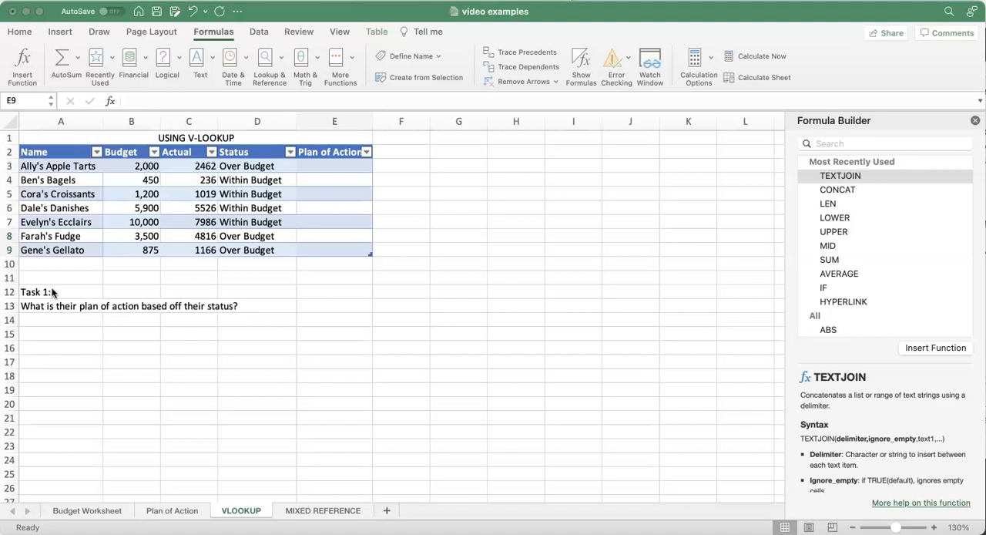
Step: Compare the Status column on the VLOOKUP sheet with the statuses and matching actions on the Plan of Action sheet
{"action": "left_click", "coordinate": [175, 510]}
{"action": "left_click", "coordinate": [176, 510]}
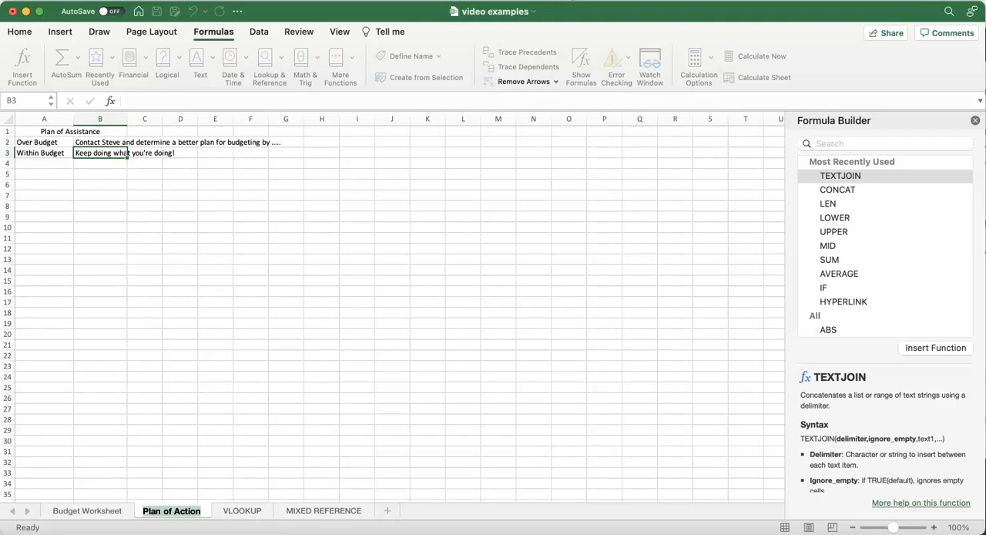
{"action": "left_click", "coordinate": [245, 511]}
{"action": "left_click", "coordinate": [264, 193]}
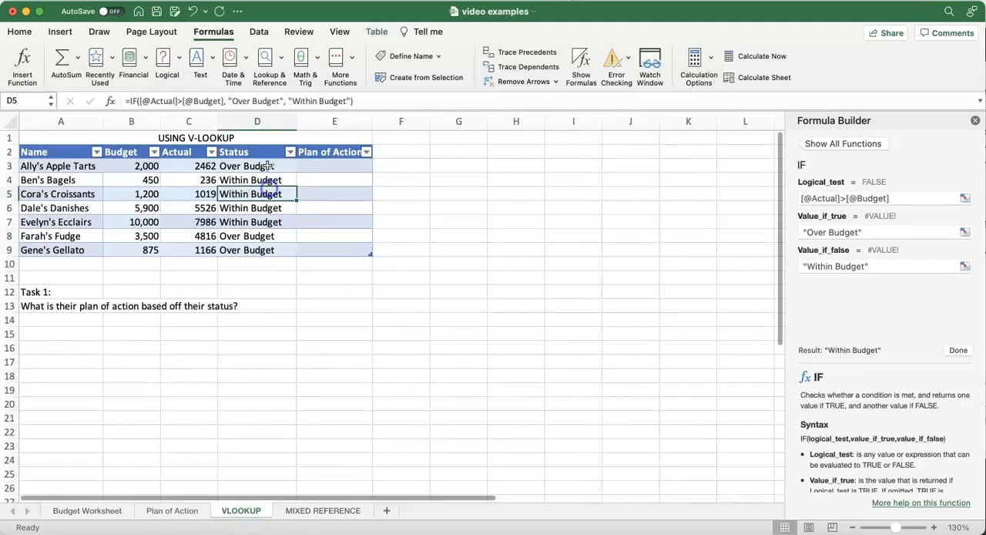
{"action": "left_click_drag", "start_coordinate": [262, 183], "coordinate": [259, 249]}
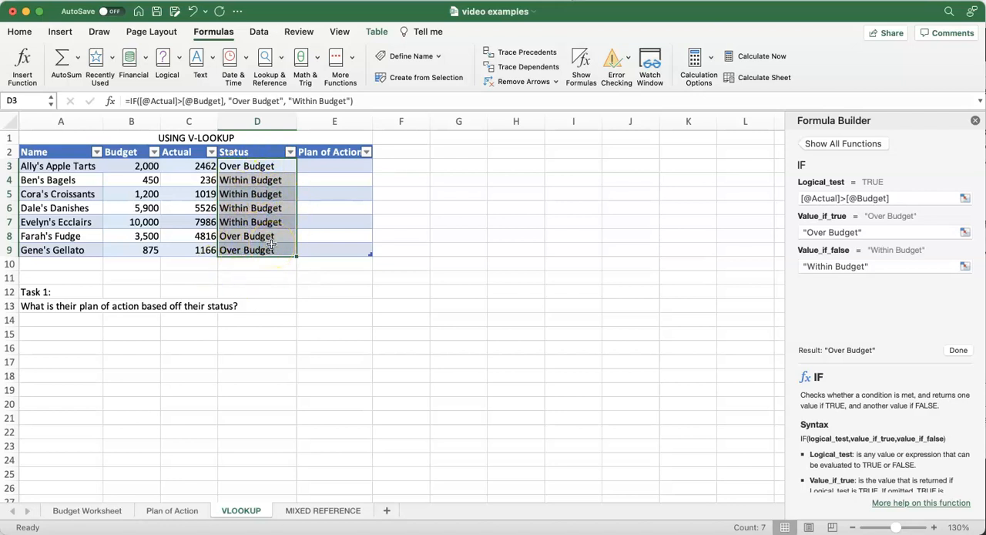
{"action": "left_click", "coordinate": [172, 511]}
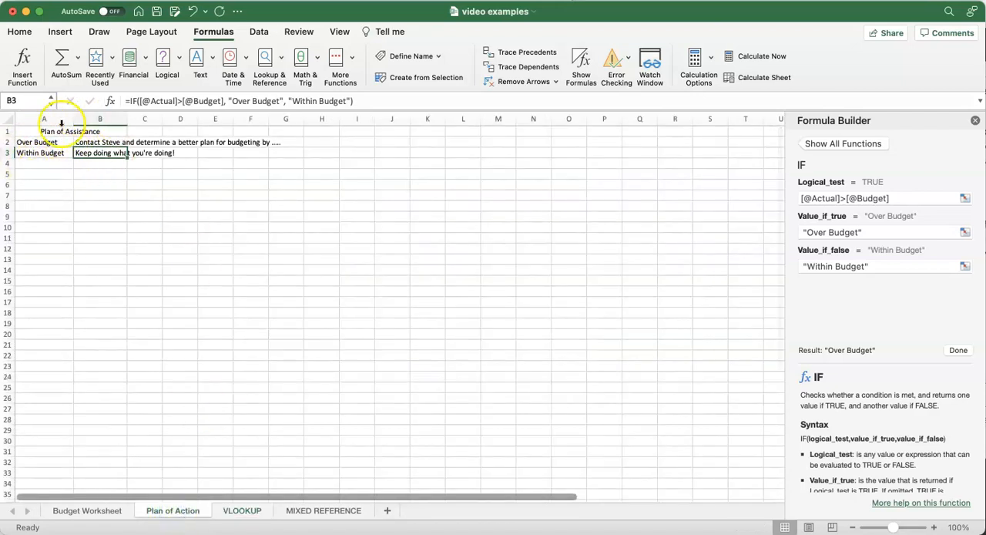
{"action": "left_click", "coordinate": [242, 510]}
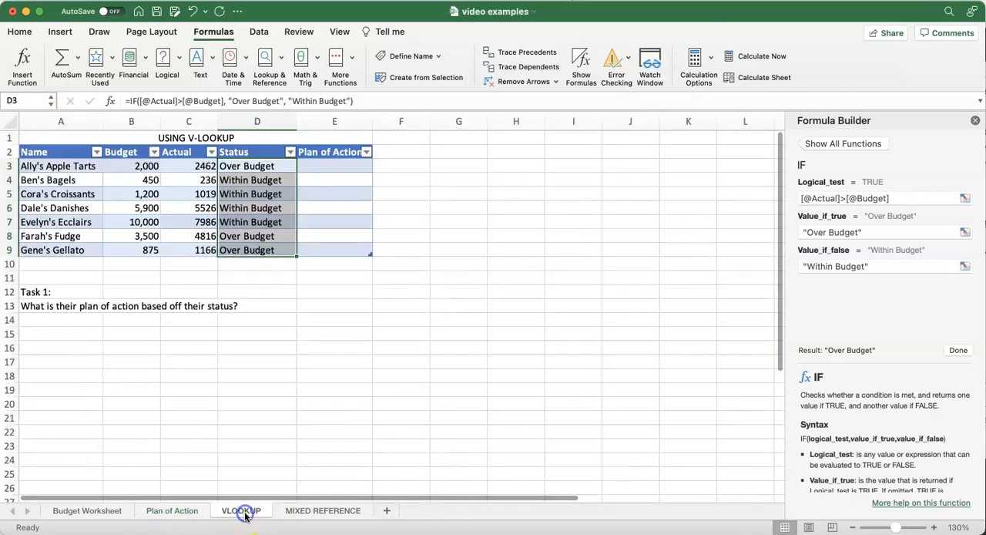
{"action": "left_click", "coordinate": [653, 231]}
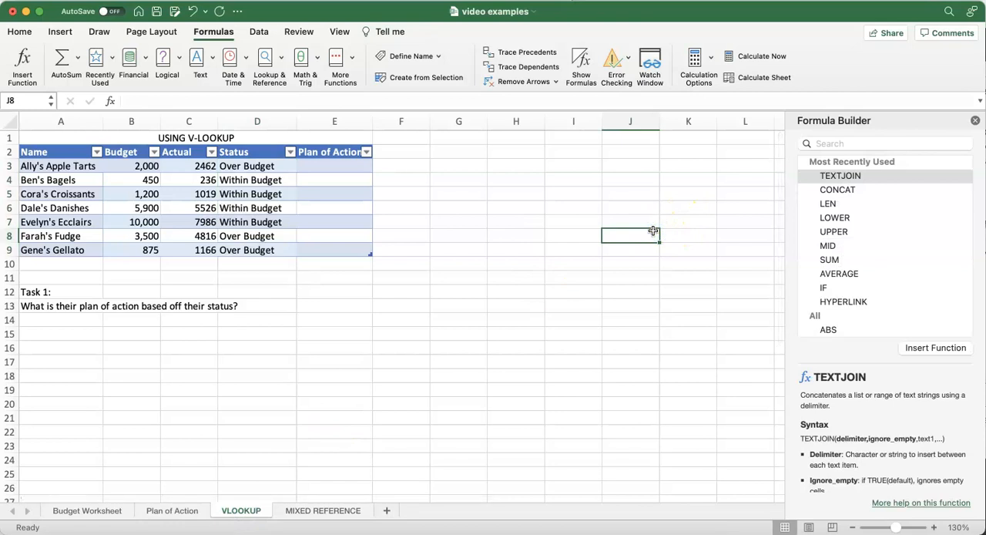
{"action": "left_click", "coordinate": [248, 168]}
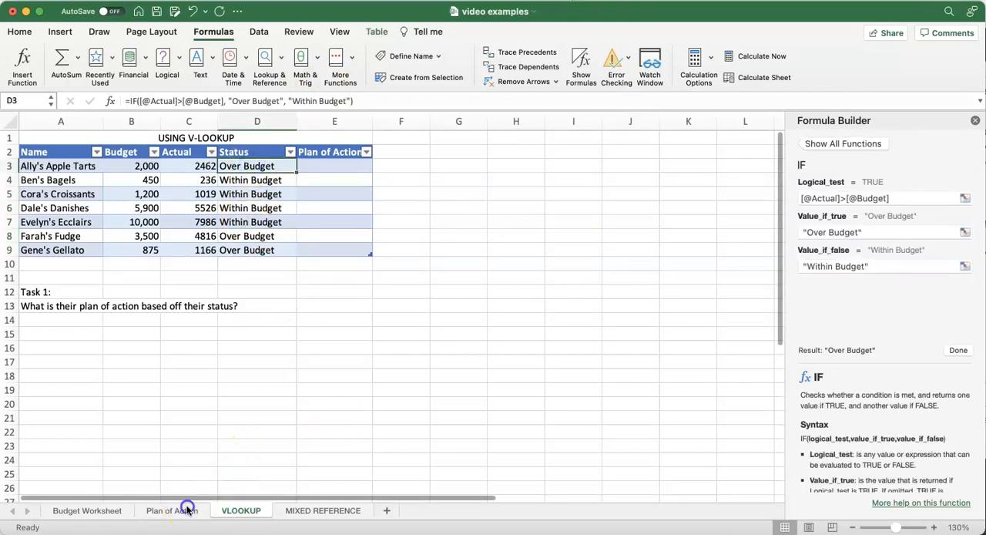
{"action": "left_click", "coordinate": [187, 509]}
{"action": "left_click_drag", "start_coordinate": [43, 142], "coordinate": [54, 159]}
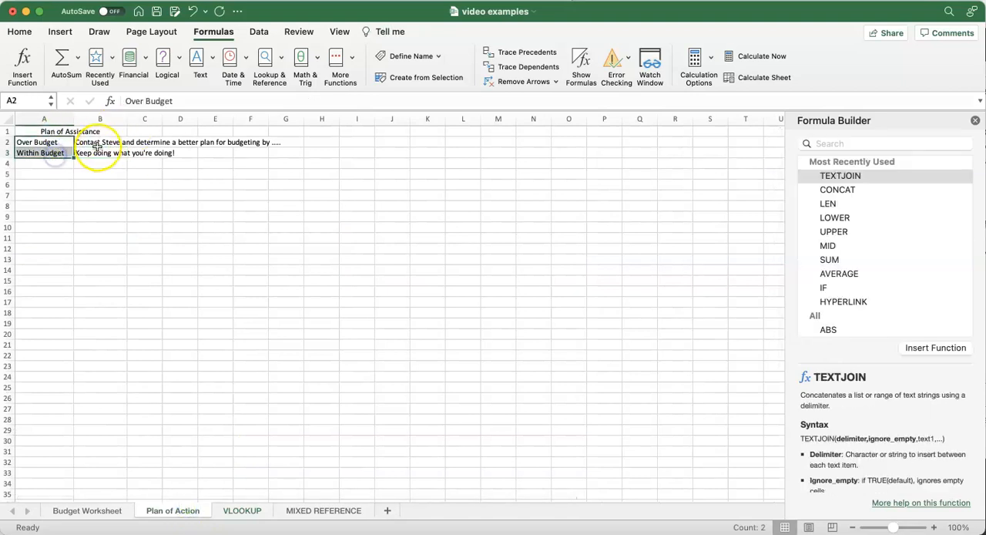
{"action": "left_click", "coordinate": [94, 142]}
{"action": "left_click_drag", "start_coordinate": [105, 141], "coordinate": [105, 154]}
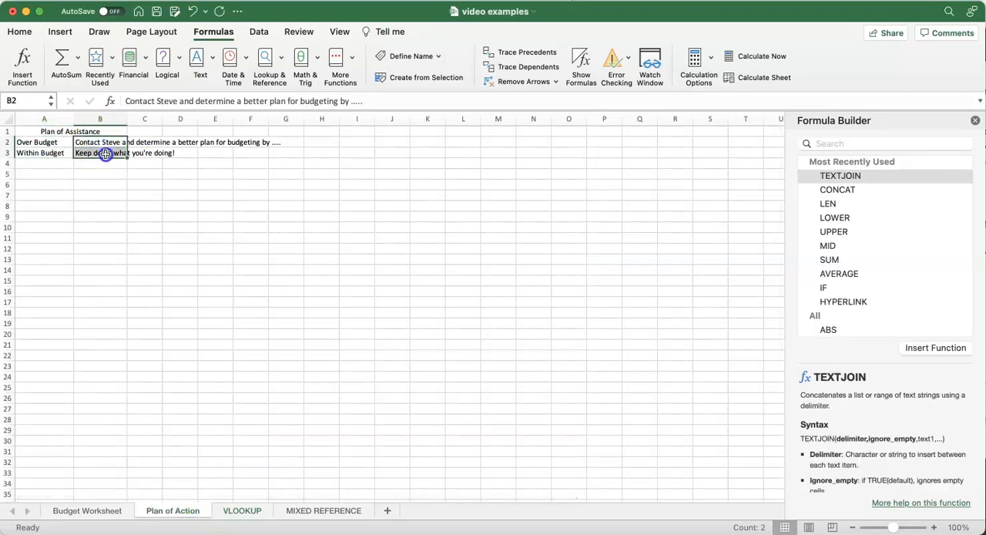
{"action": "left_click", "coordinate": [245, 510]}
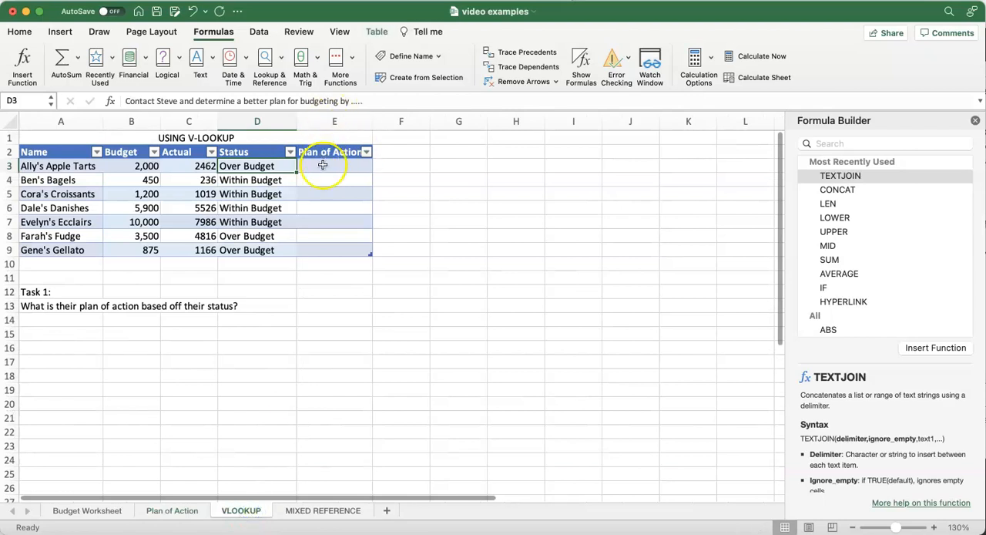
Step: Start a VLOOKUP function in cell E3 of the VLOOKUP sheet with the row's Status cell D3 as the lookup value
{"action": "left_click", "coordinate": [324, 168]}
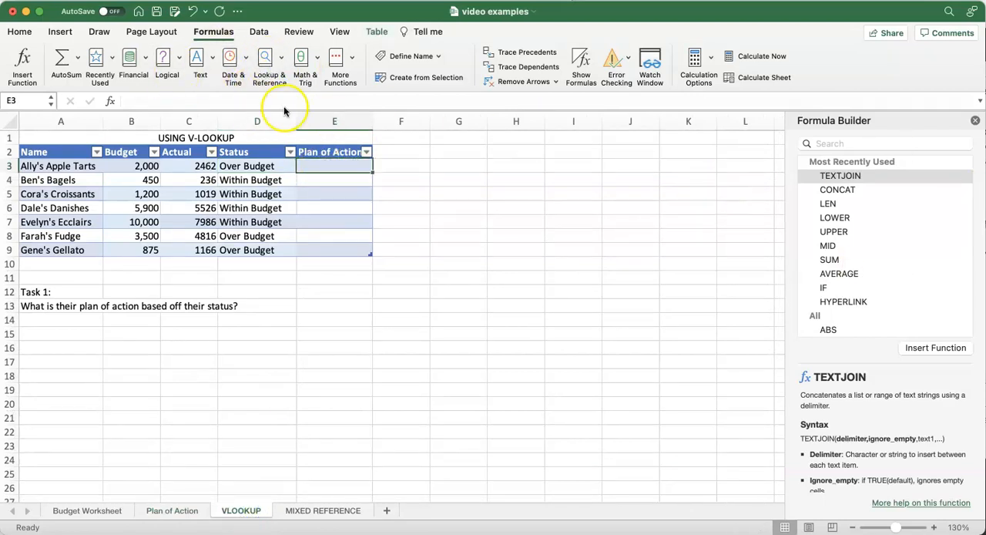
{"action": "left_click", "coordinate": [281, 59]}
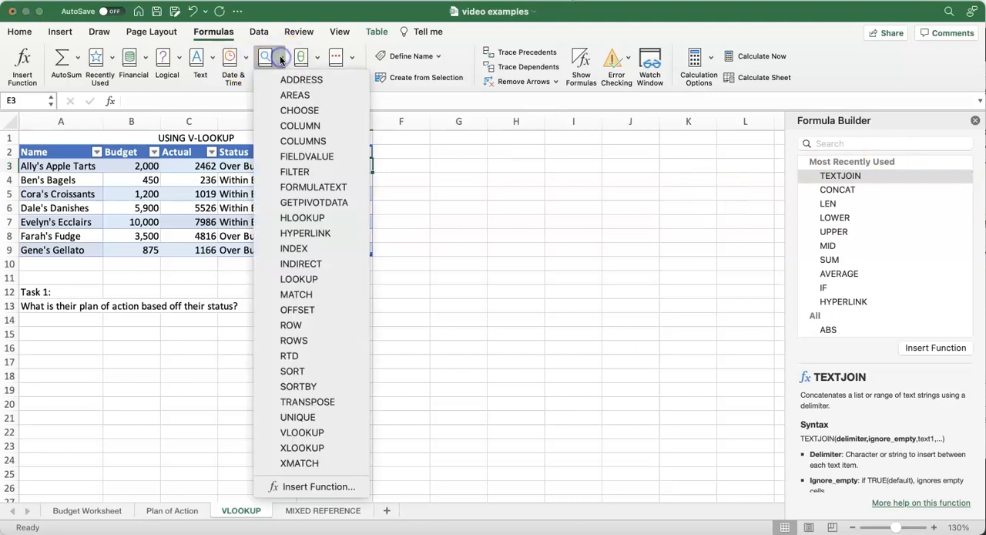
{"action": "left_click", "coordinate": [328, 433]}
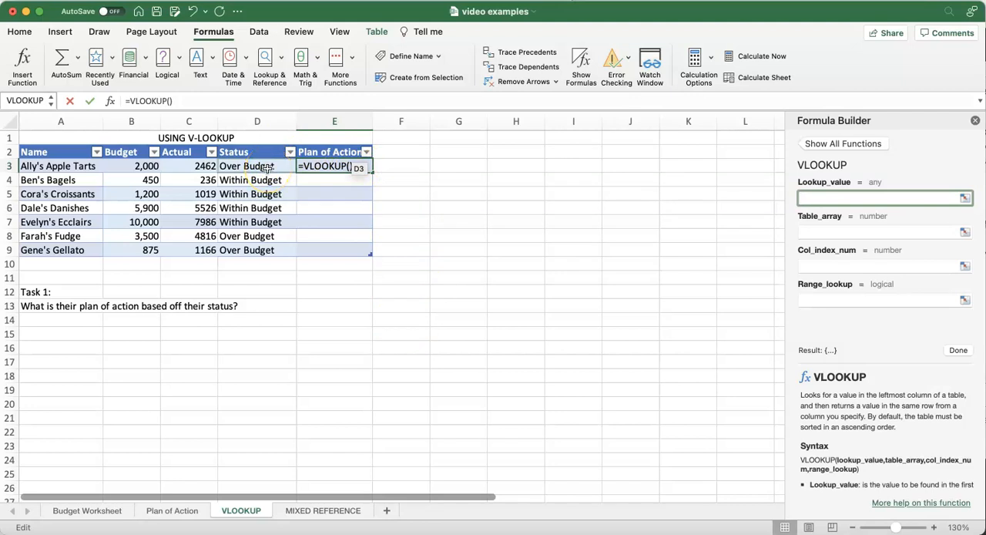
{"action": "left_click", "coordinate": [846, 196]}
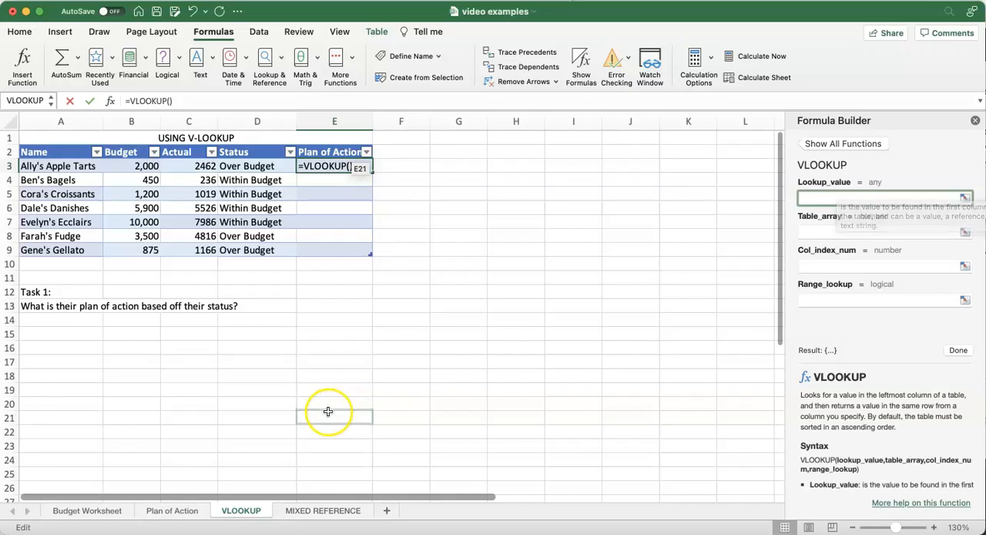
{"action": "left_click", "coordinate": [266, 166]}
{"action": "type", "text": ","}
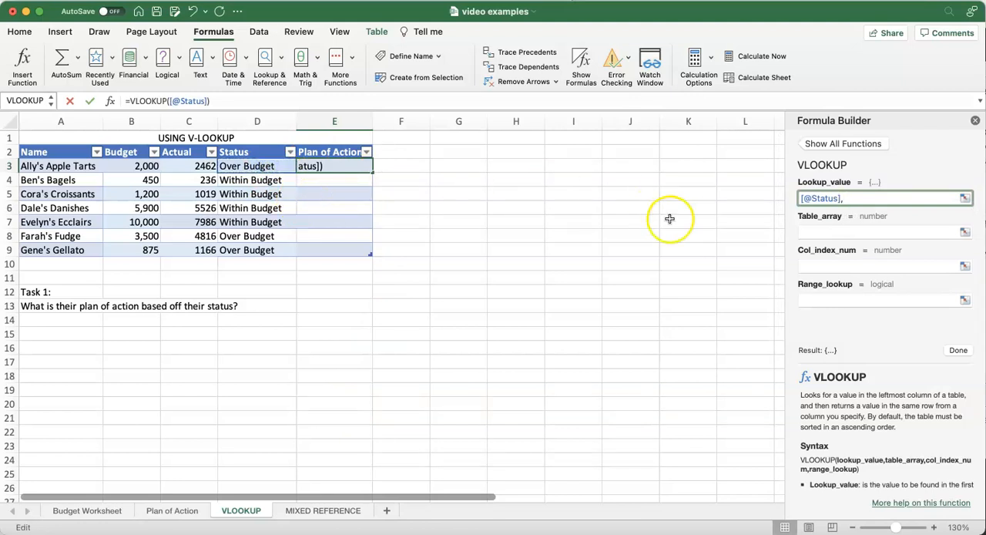
Step: Set the VLOOKUP table array to the range A2:B3 on the Plan of Action sheet
{"action": "left_click", "coordinate": [809, 232]}
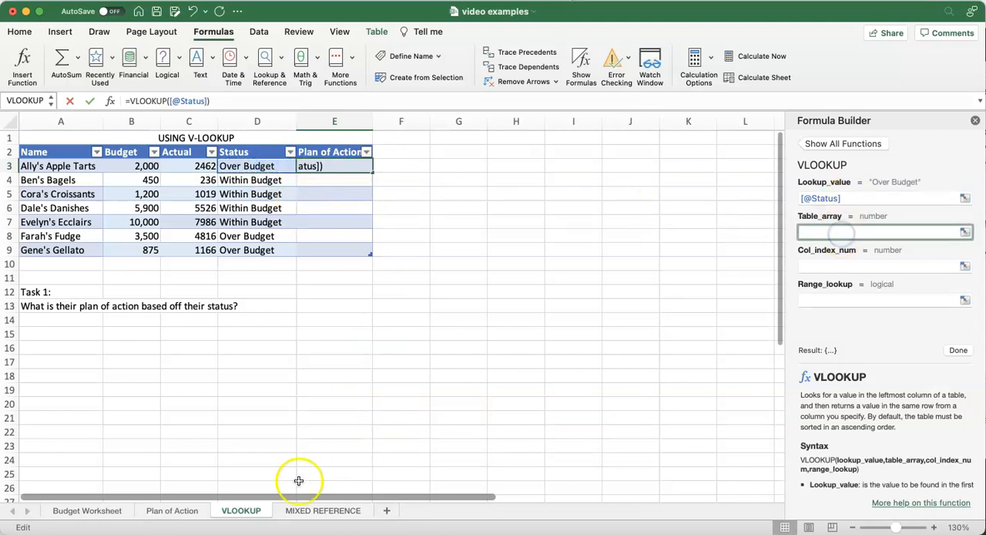
{"action": "left_click", "coordinate": [171, 510]}
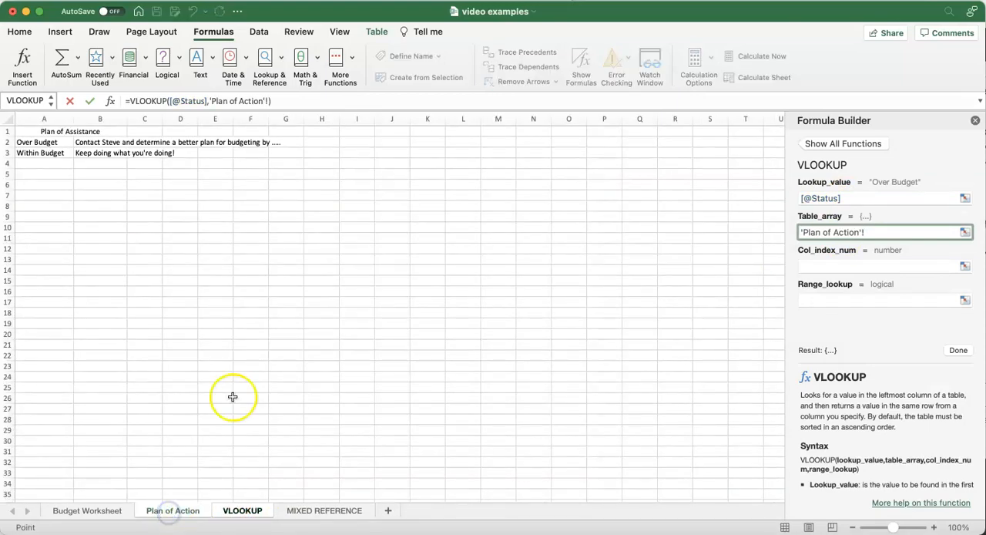
{"action": "left_click_drag", "start_coordinate": [53, 141], "coordinate": [104, 154]}
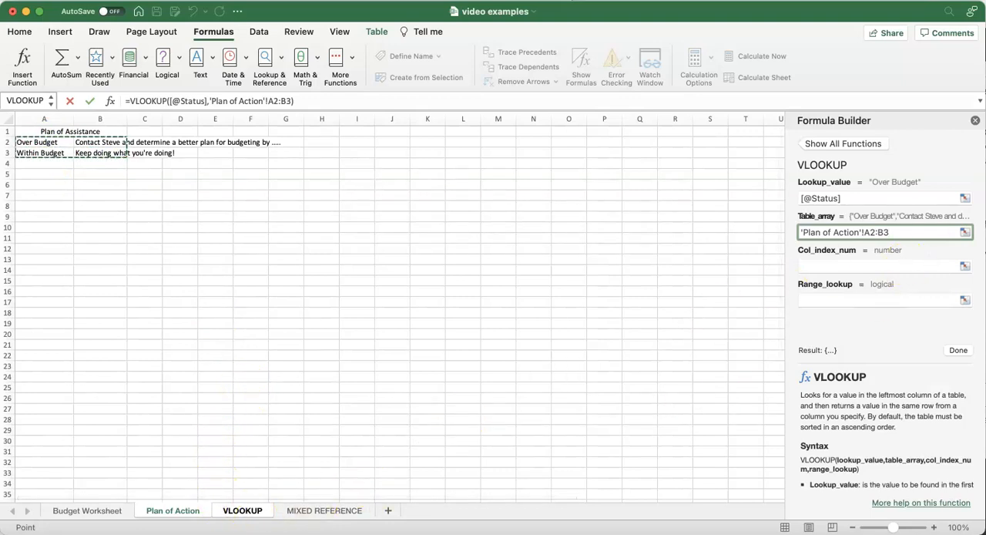
{"action": "left_click", "coordinate": [239, 515]}
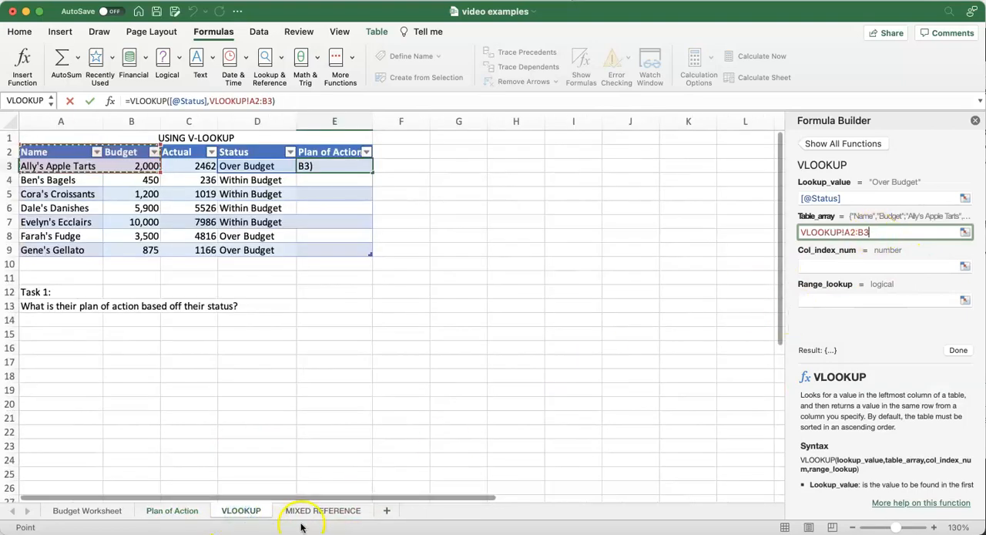
{"action": "left_click", "coordinate": [185, 513]}
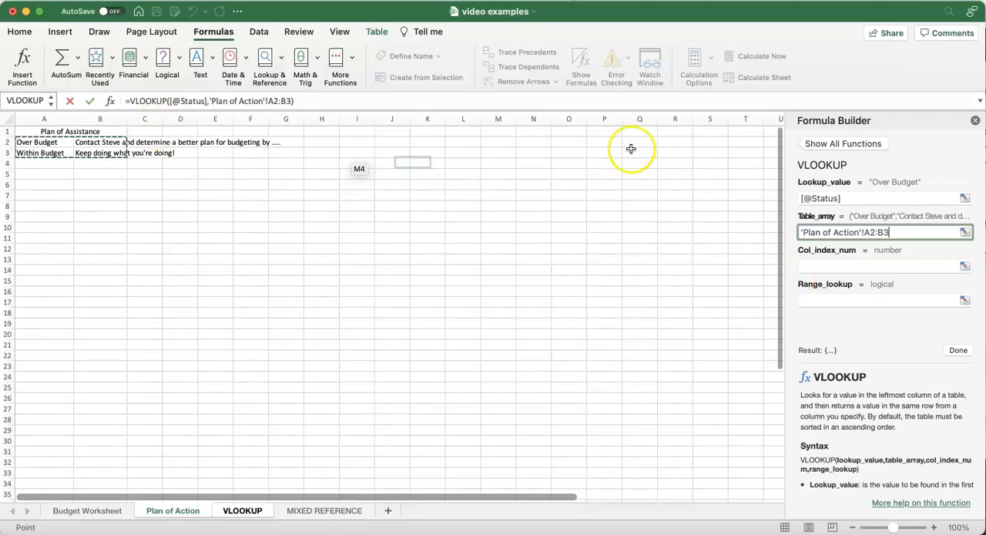
{"action": "left_click", "coordinate": [905, 232]}
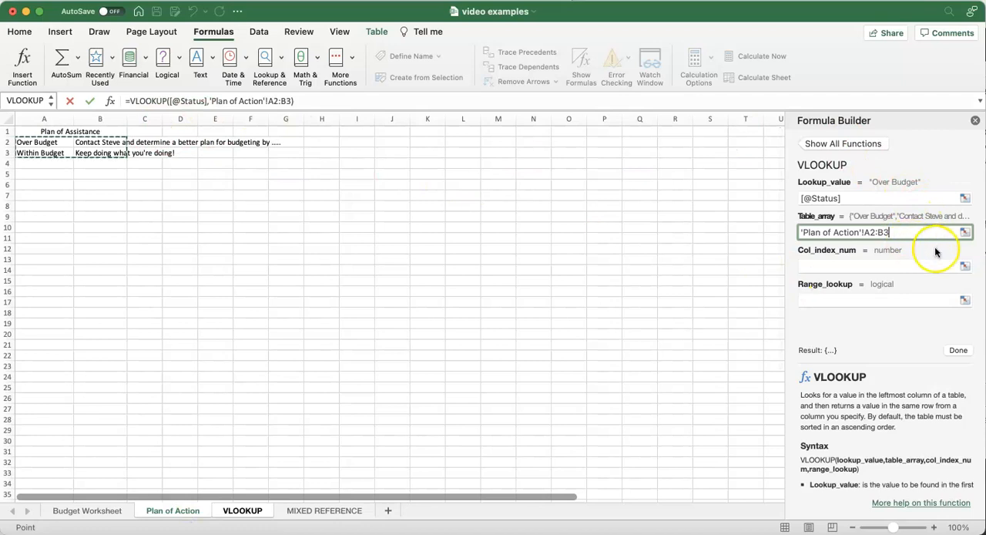
Step: Set the VLOOKUP column index number to 2 and enter the formula in the Plan of Action column
{"action": "left_click", "coordinate": [909, 265]}
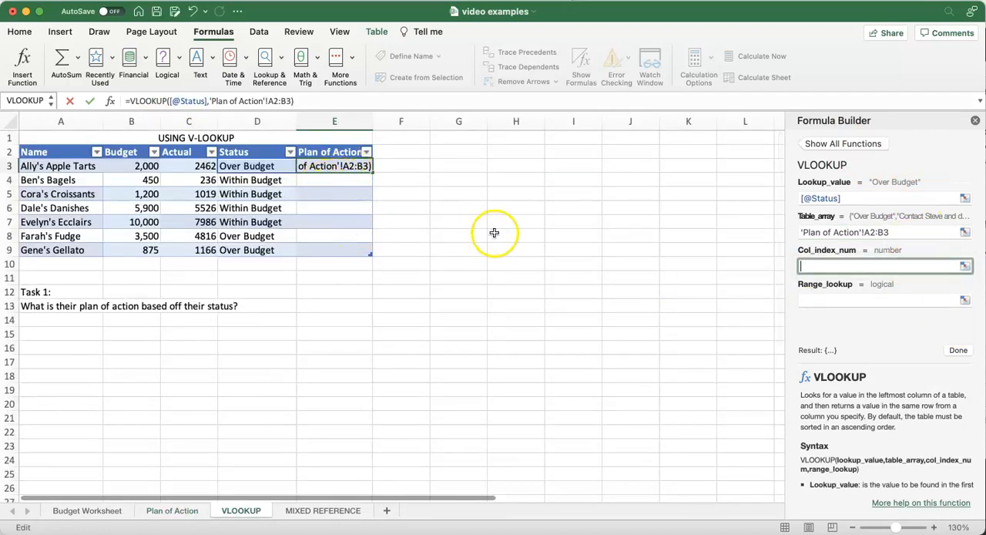
{"action": "left_click", "coordinate": [184, 514]}
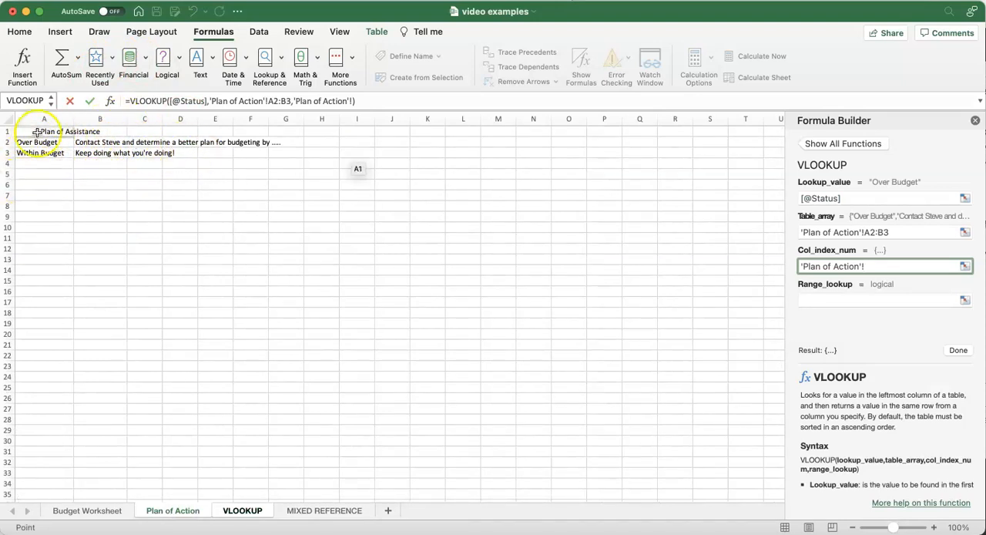
{"action": "left_click", "coordinate": [241, 514]}
{"action": "left_click_drag", "start_coordinate": [857, 265], "coordinate": [715, 263]}
{"action": "type", "text": "2"}
{"action": "key", "text": "Return"}
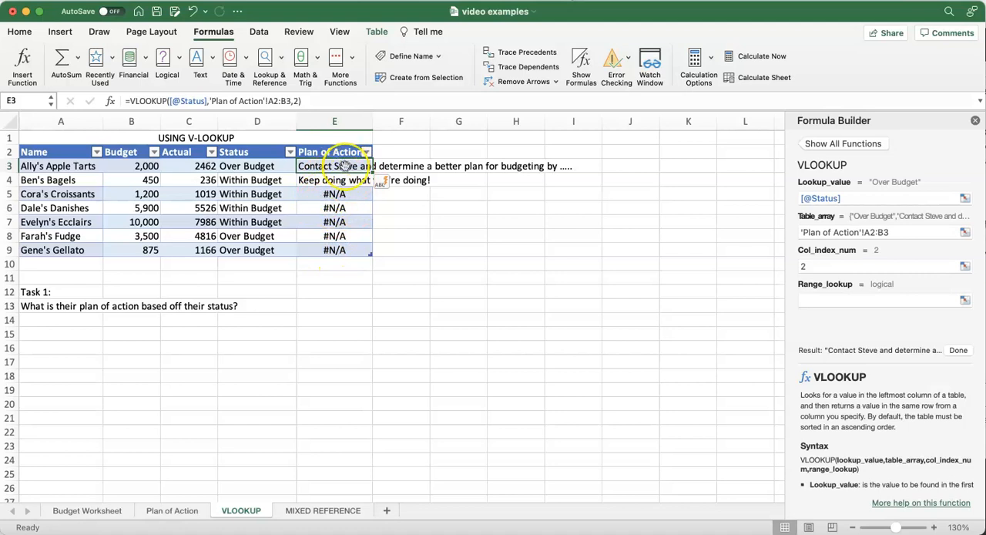
Step: Examine the table range used by the VLOOKUP formulas row by row in the Plan of Action column
{"action": "key", "text": "Down"}
{"action": "key", "text": "Down"}
{"action": "key", "text": "Down"}
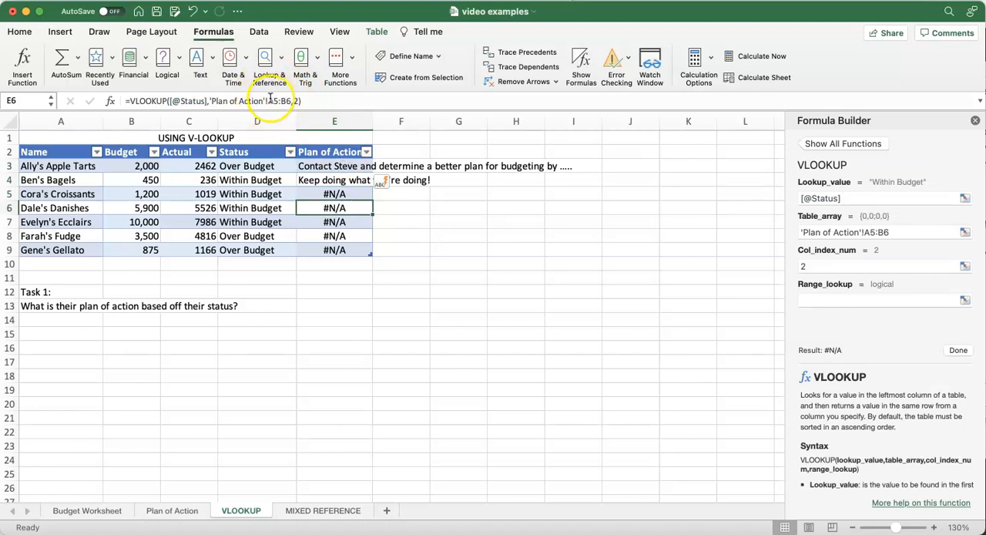
{"action": "key", "text": "Up"}
{"action": "key", "text": "Up"}
{"action": "key", "text": "Up"}
{"action": "key", "text": "Down"}
{"action": "key", "text": "Down"}
{"action": "key", "text": "Down"}
{"action": "key", "text": "Down"}
{"action": "key", "text": "Down"}
{"action": "key", "text": "Up"}
{"action": "key", "text": "Up"}
{"action": "key", "text": "Up"}
{"action": "key", "text": "Up"}
{"action": "key", "text": "Up"}
{"action": "key", "text": "Up"}
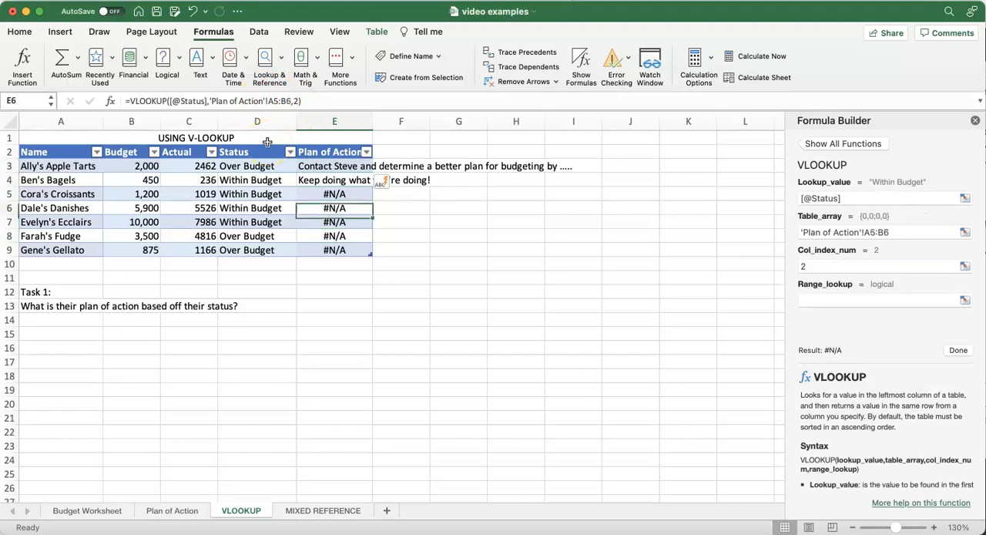
{"action": "key", "text": "Down"}
{"action": "key", "text": "Down"}
{"action": "key", "text": "Down"}
{"action": "key", "text": "Down"}
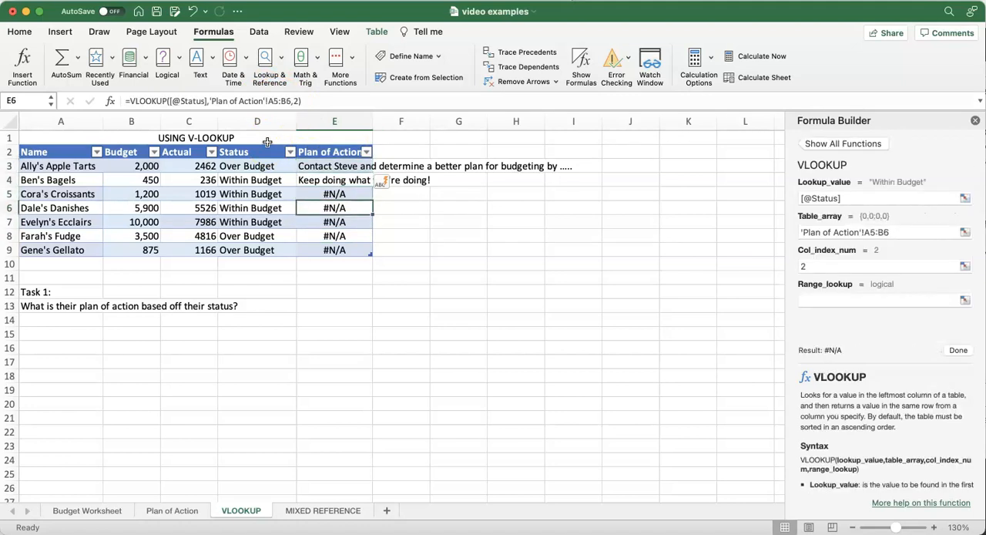
Step: Define the name "plan" for the range A2:B3 on the Plan of Action sheet
{"action": "left_click", "coordinate": [187, 514]}
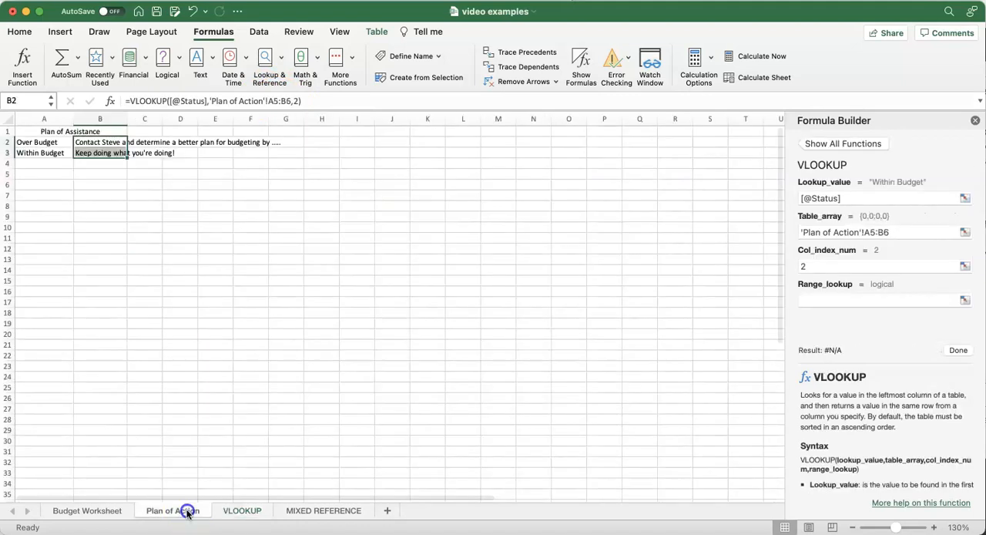
{"action": "left_click", "coordinate": [226, 225]}
{"action": "left_click_drag", "start_coordinate": [64, 145], "coordinate": [105, 154]}
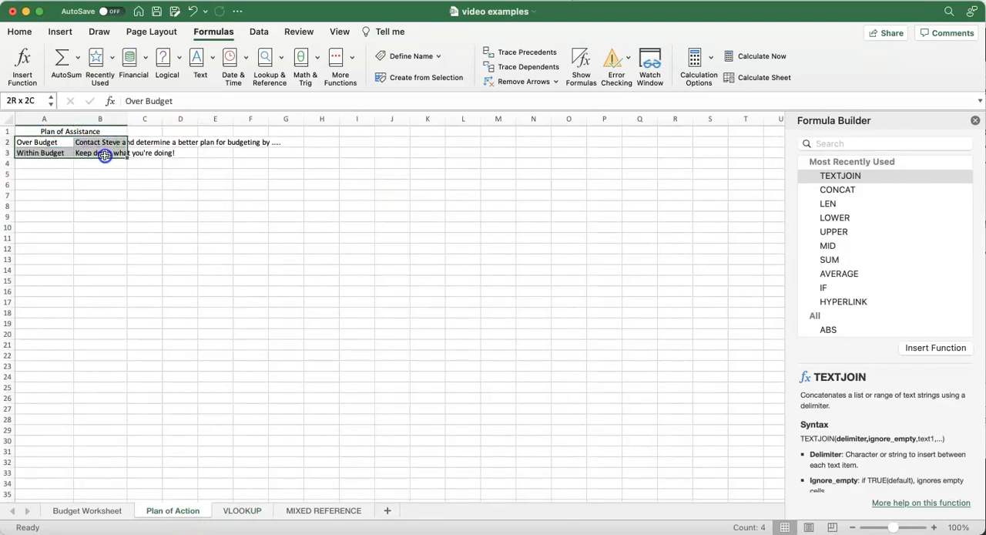
{"action": "left_click", "coordinate": [396, 61]}
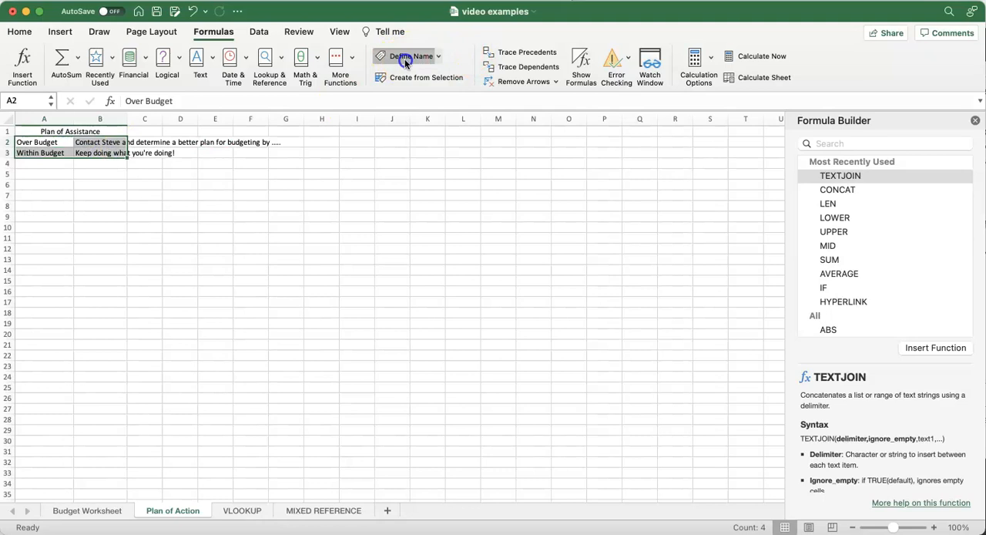
{"action": "left_click_drag", "start_coordinate": [537, 158], "coordinate": [440, 154]}
{"action": "type", "text": "plan"}
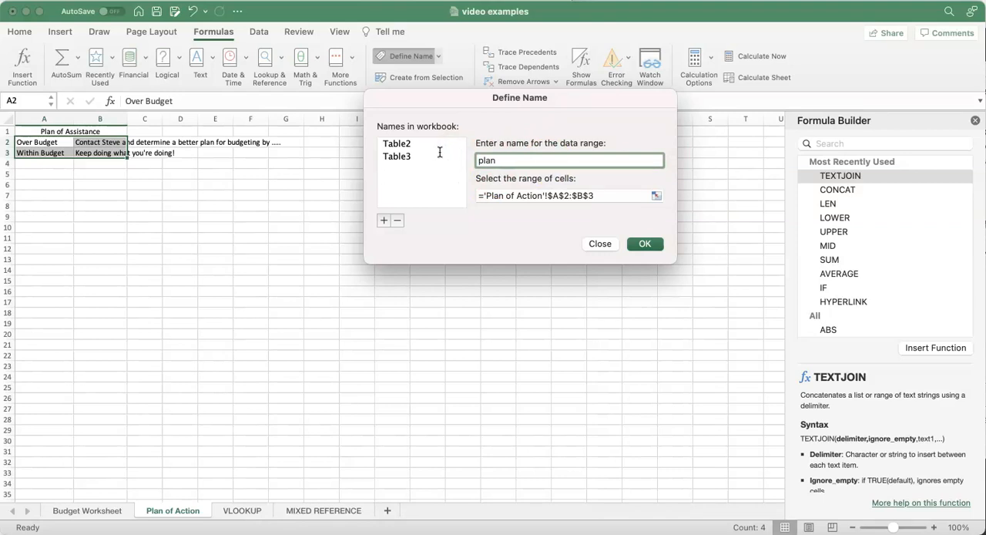
{"action": "key", "text": "Return"}
Step: Replace the table array of the VLOOKUP formula in cell E3 on the VLOOKUP sheet with the named range plan
{"action": "left_click", "coordinate": [241, 511]}
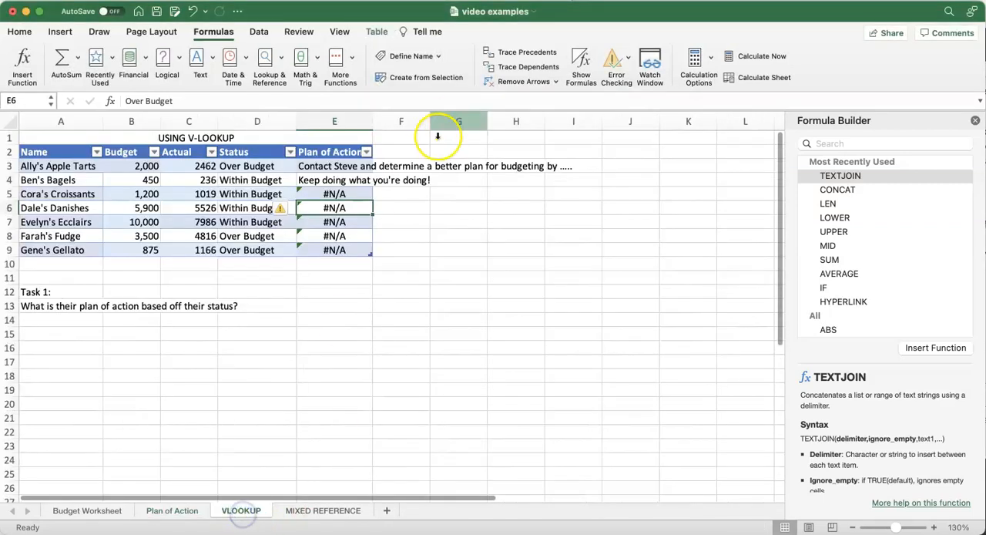
{"action": "left_click", "coordinate": [319, 166]}
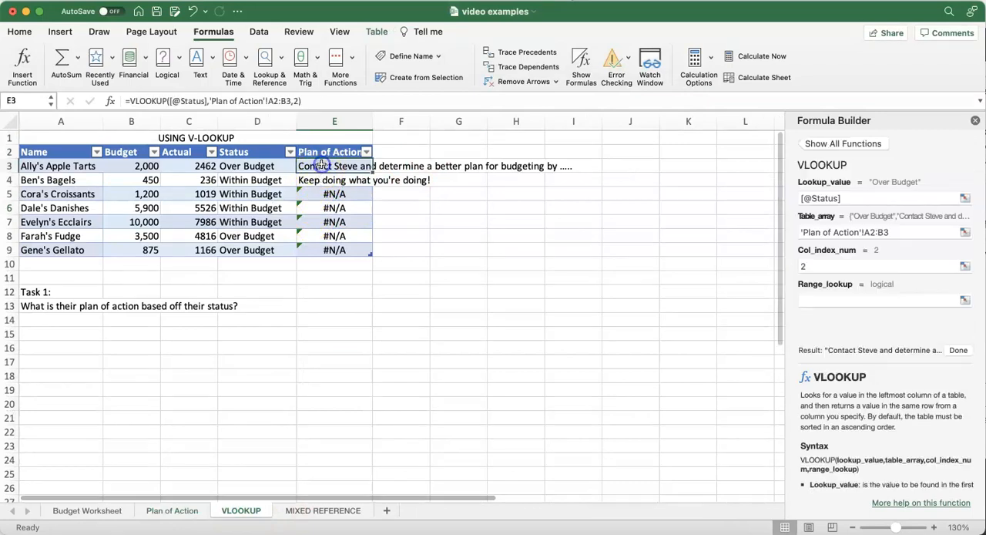
{"action": "triple_click", "coordinate": [880, 229]}
{"action": "type", "text": "pla"}
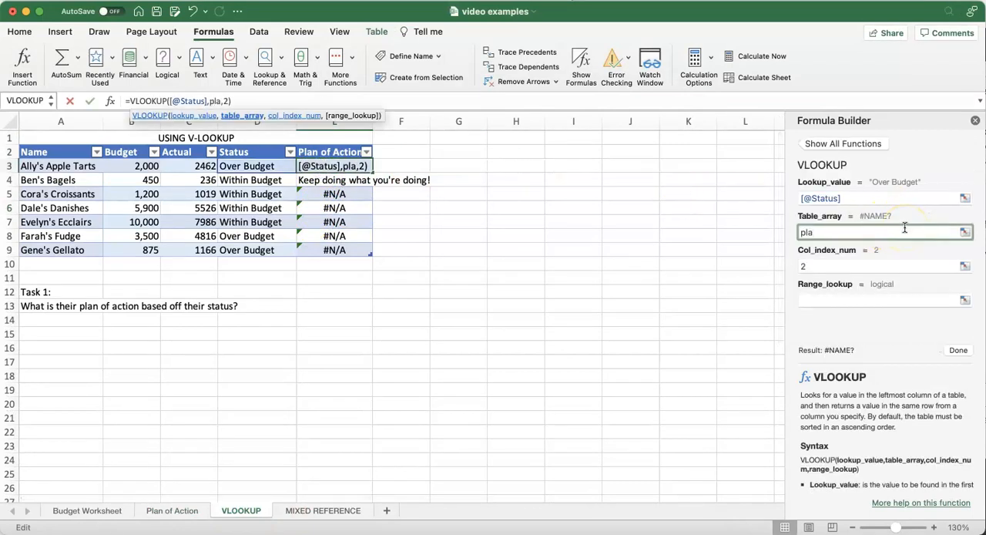
{"action": "type", "text": "b"}
{"action": "key", "text": "BackSpace"}
{"action": "type", "text": "n"}
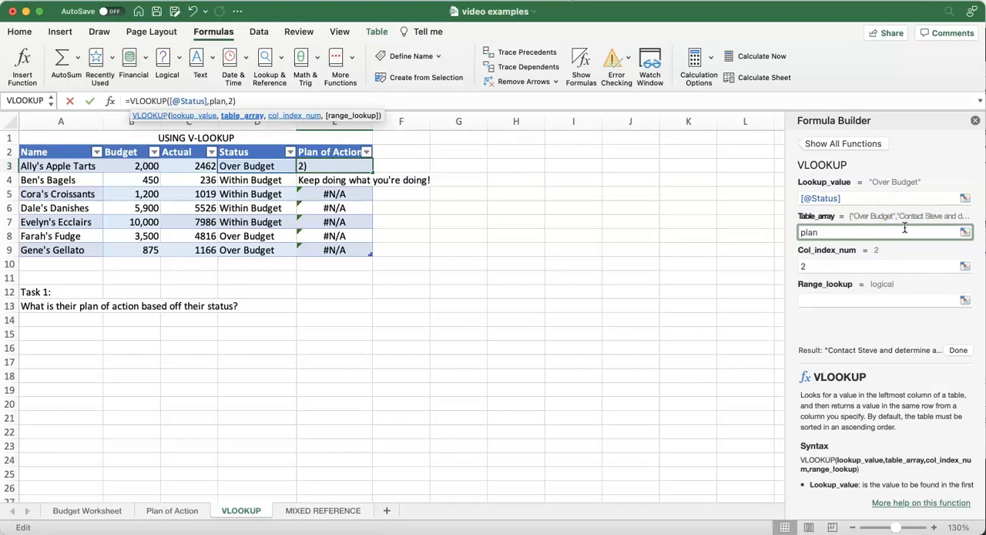
{"action": "key", "text": "Return"}
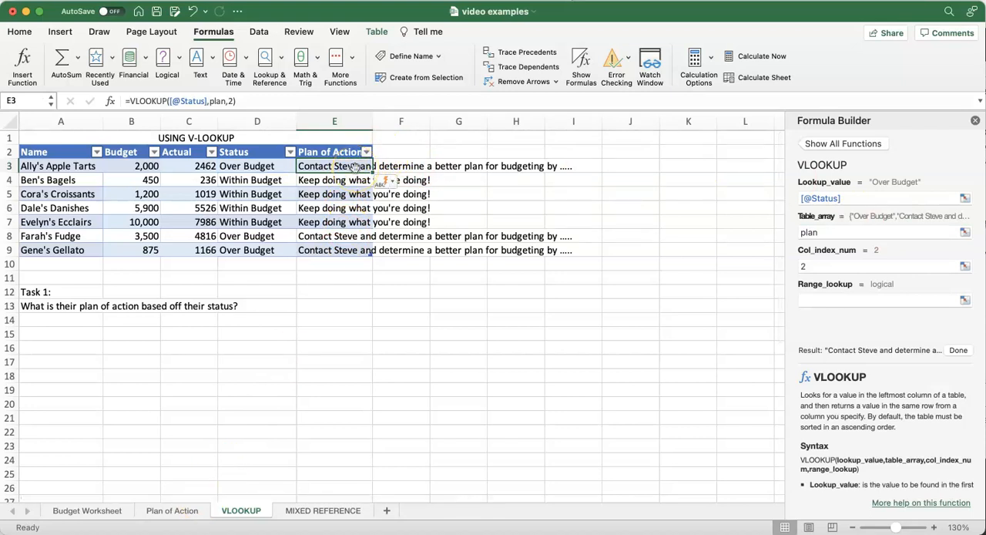
{"action": "left_click", "coordinate": [450, 302]}
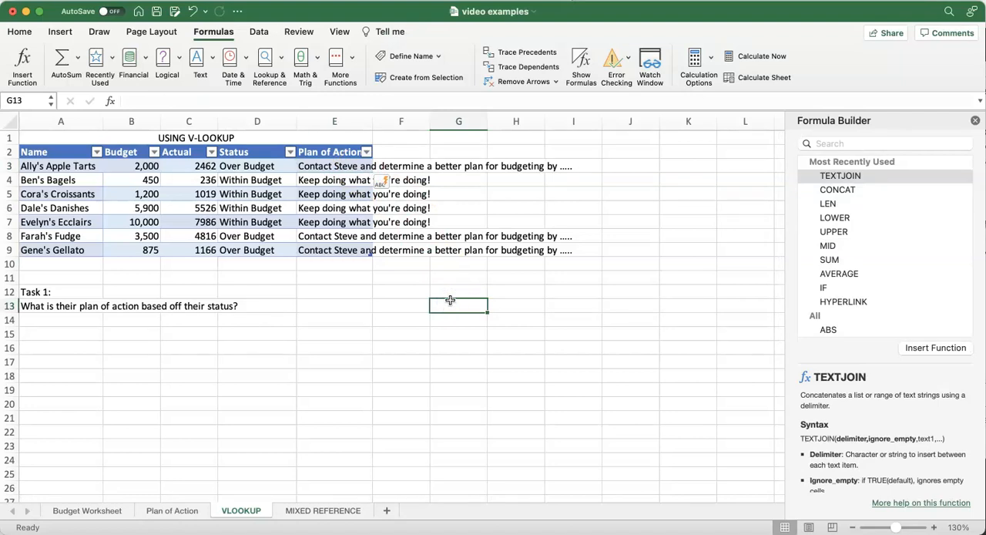